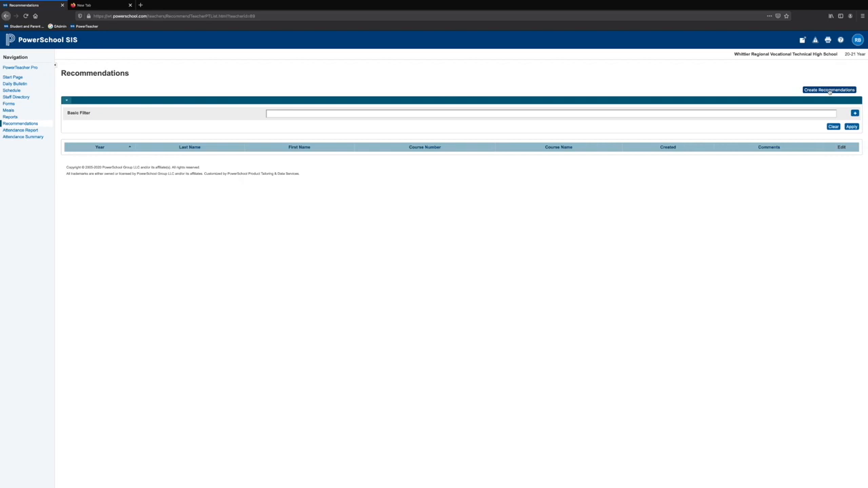
Step: Start creating a new recommendation and sort the class list by course name in descending order
{"action": "left_click", "coordinate": [830, 90]}
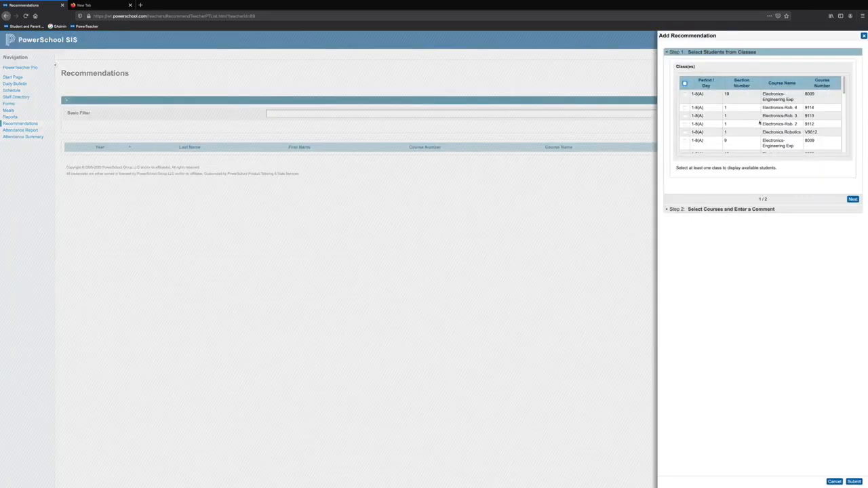
{"action": "left_click", "coordinate": [773, 83]}
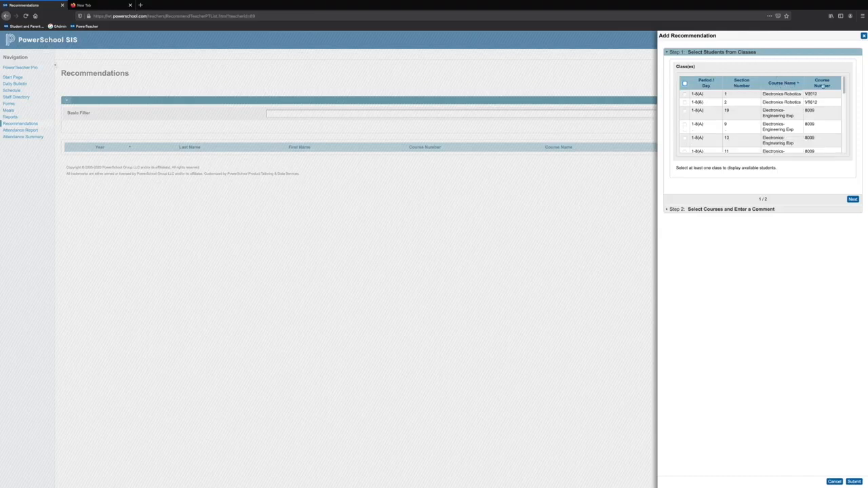
{"action": "left_click", "coordinate": [773, 83]}
{"action": "left_click", "coordinate": [773, 83]}
{"action": "left_click", "coordinate": [773, 82]}
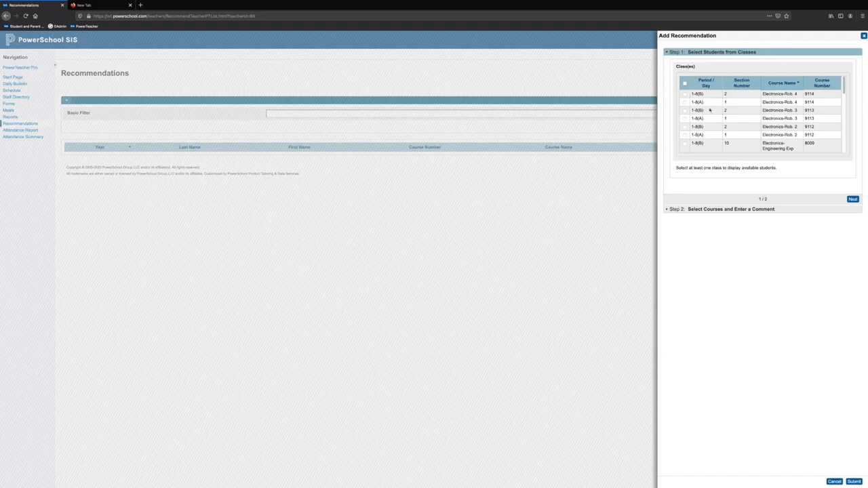
Step: Select both Electronics-Rob. 3 sections, include all of their students, and continue to the course selection
{"action": "left_click", "coordinate": [685, 111]}
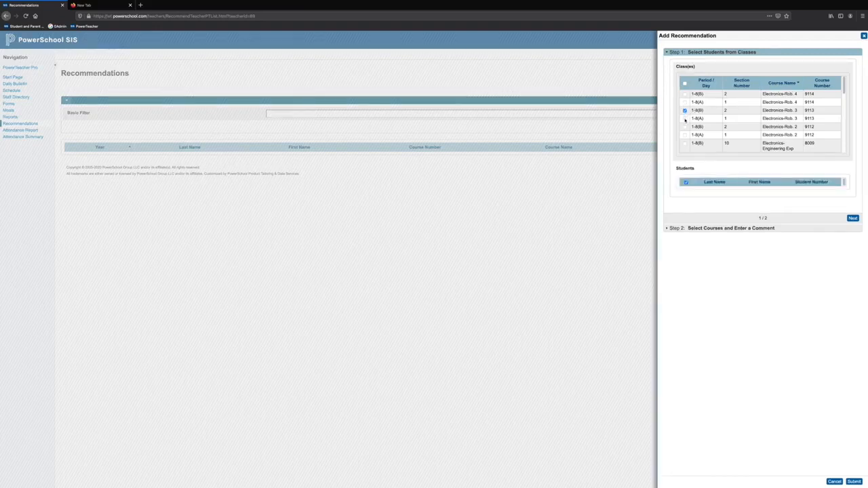
{"action": "left_click", "coordinate": [685, 119]}
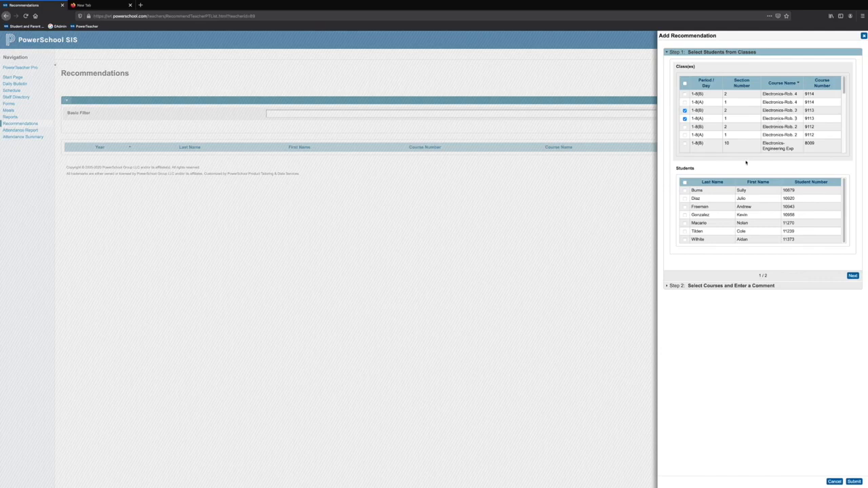
{"action": "left_click", "coordinate": [684, 182]}
{"action": "left_click", "coordinate": [852, 276]}
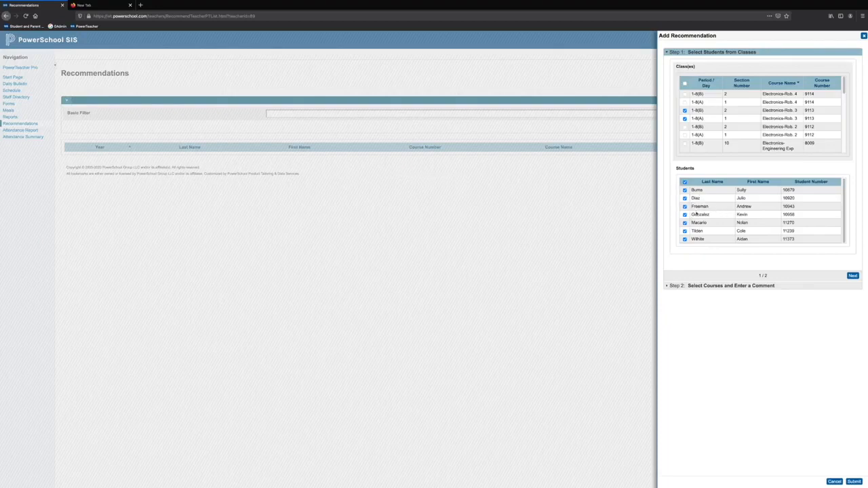
{"action": "left_click", "coordinate": [685, 206]}
{"action": "left_click", "coordinate": [685, 214]}
{"action": "left_click", "coordinate": [685, 182]}
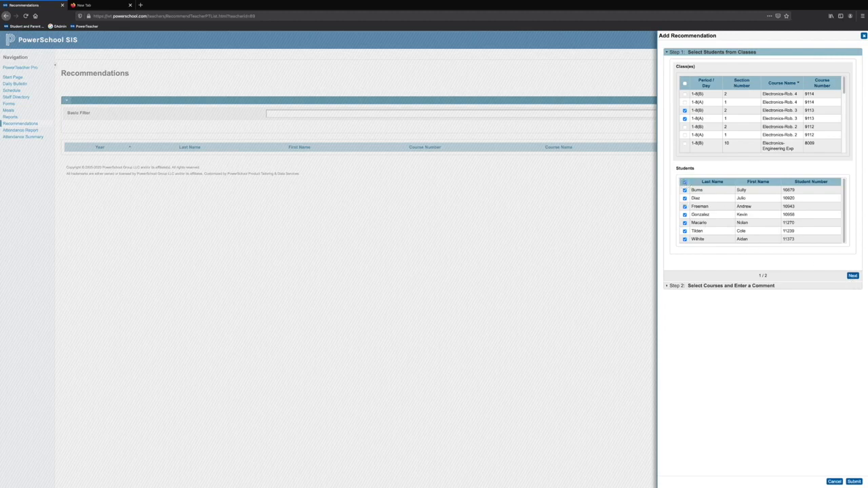
{"action": "left_click", "coordinate": [853, 275]}
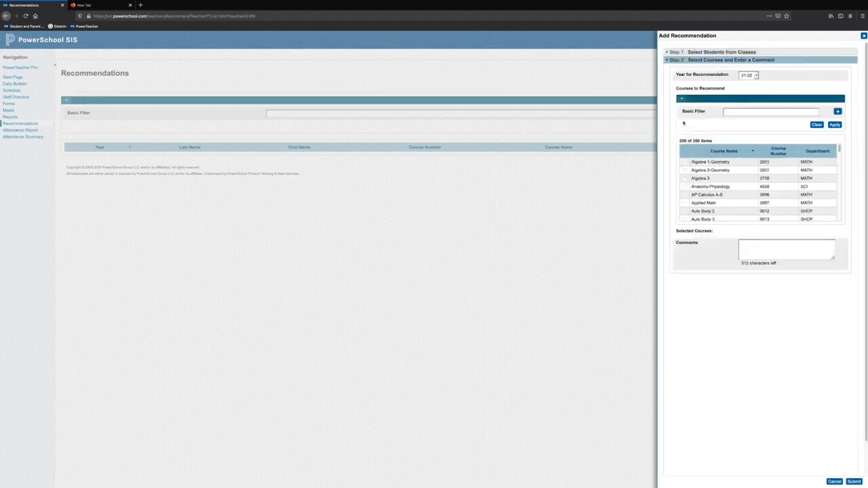
Step: Choose 21-22 as the year for the recommendation
{"action": "left_click_drag", "start_coordinate": [677, 75], "coordinate": [732, 75]}
{"action": "left_click", "coordinate": [754, 76]}
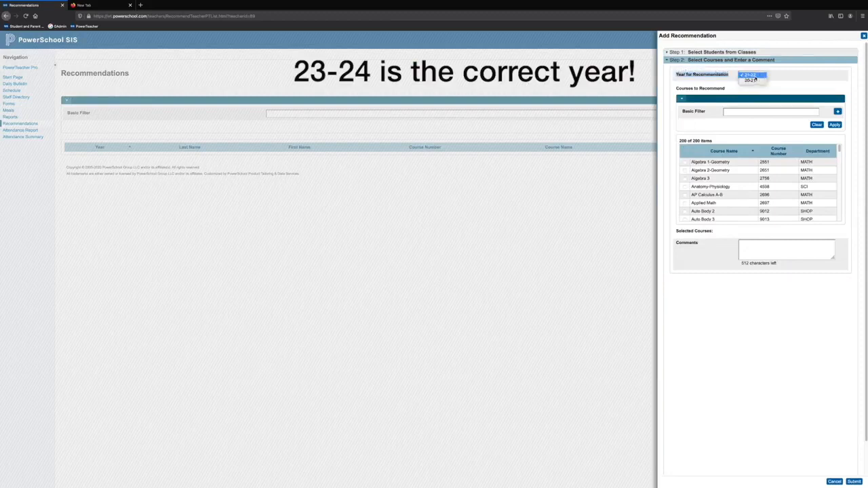
{"action": "left_click", "coordinate": [754, 77]}
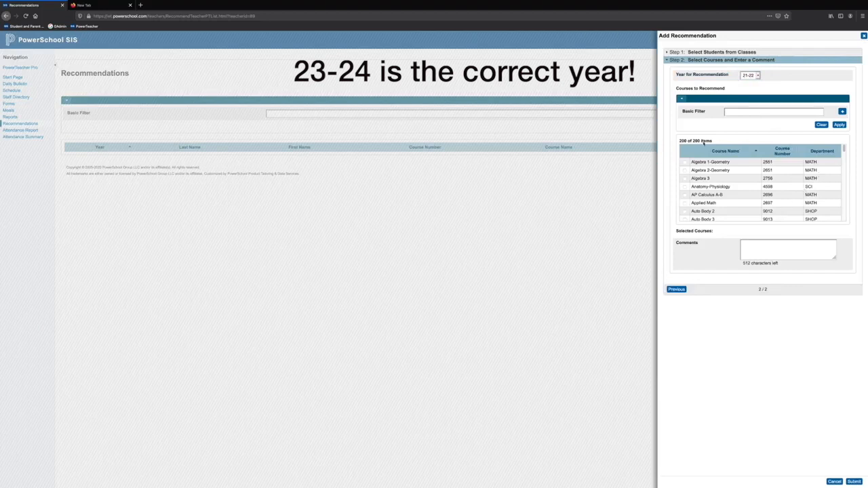
Step: Filter the courses to recommend by "math" and look through the matching courses
{"action": "left_click", "coordinate": [760, 112]}
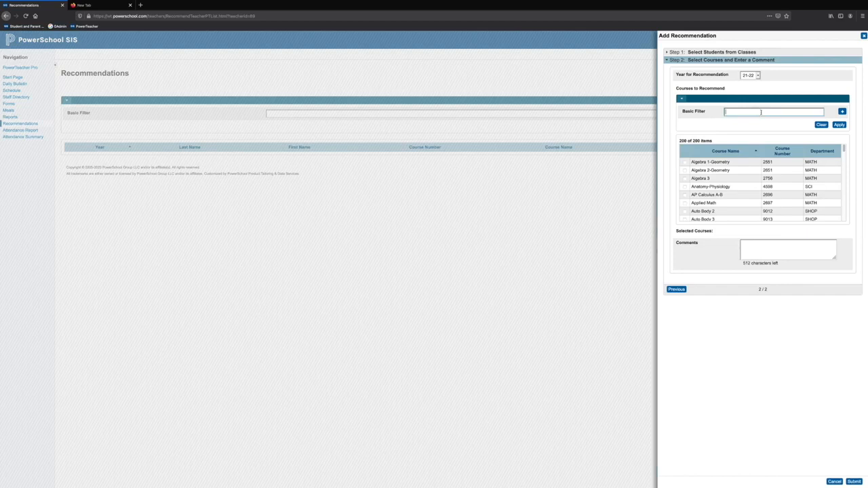
{"action": "type", "text": "ms"}
{"action": "left_click", "coordinate": [839, 125]}
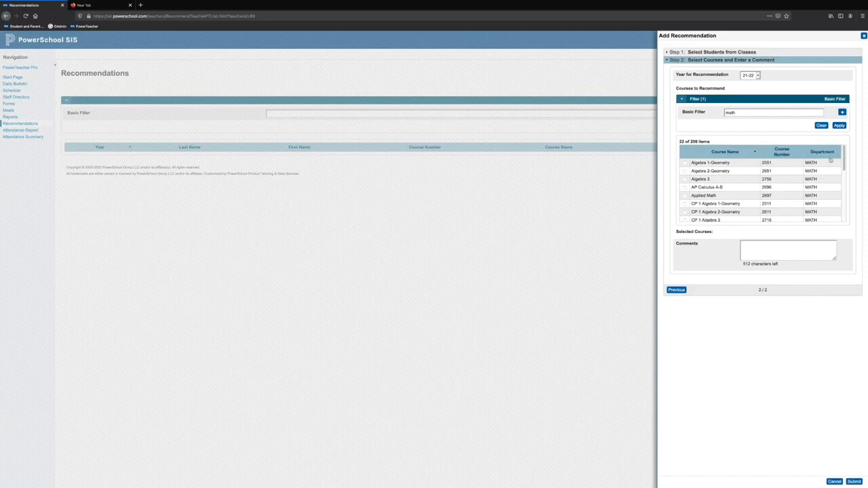
{"action": "scroll", "coordinate": [811, 165], "scroll_direction": "down", "scroll_amount": 5}
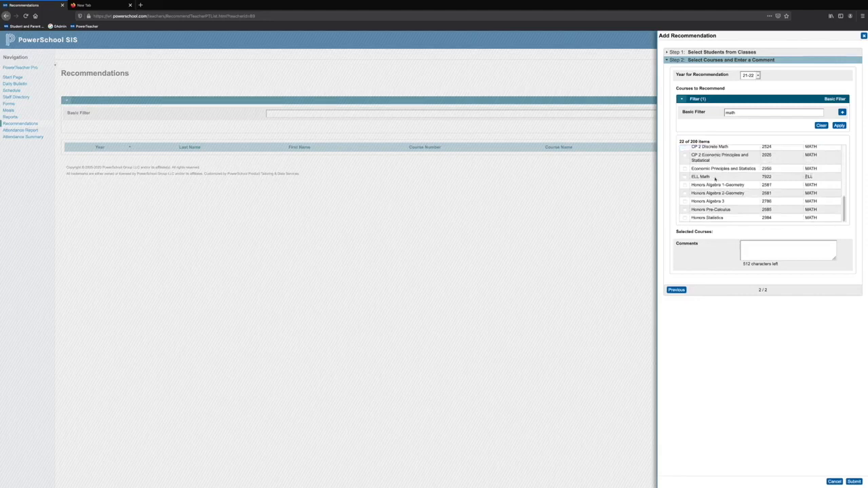
{"action": "scroll", "coordinate": [720, 194], "scroll_direction": "up", "scroll_amount": 5}
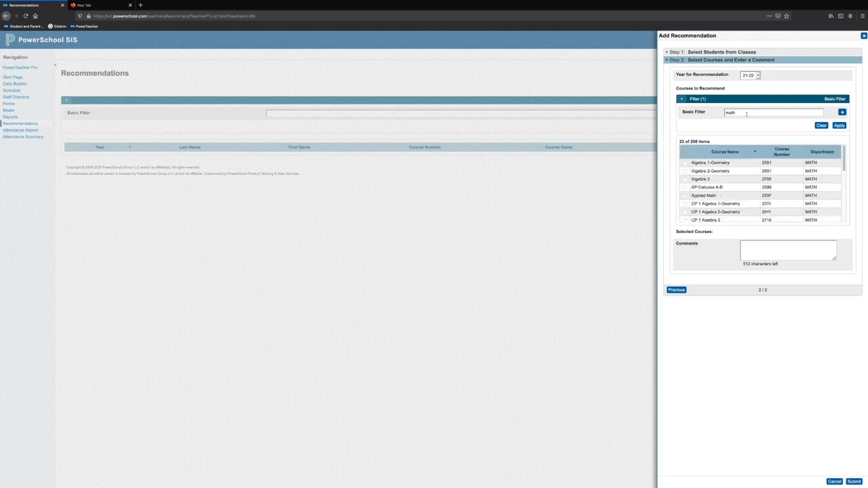
Step: Filter the courses by "rob." and select Electronics-Rob. 4 as the course to recommend
{"action": "left_click_drag", "start_coordinate": [746, 114], "coordinate": [706, 113]}
{"action": "type", "text": "sci"}
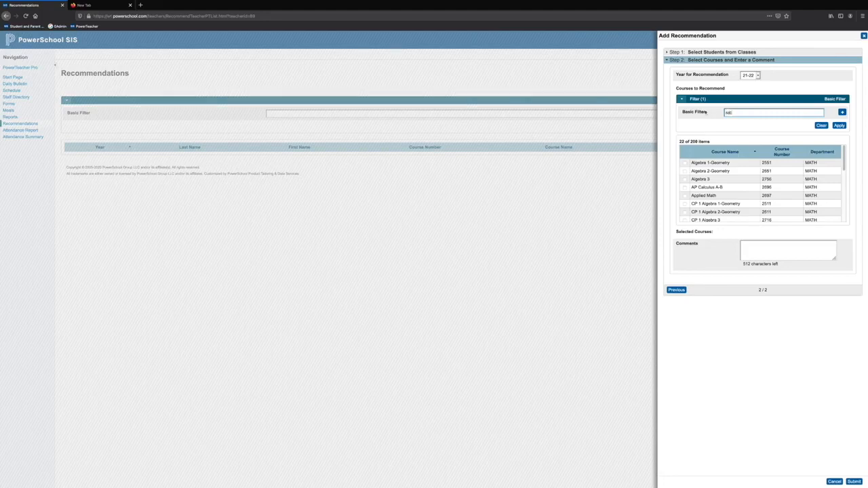
{"action": "left_click", "coordinate": [840, 125]}
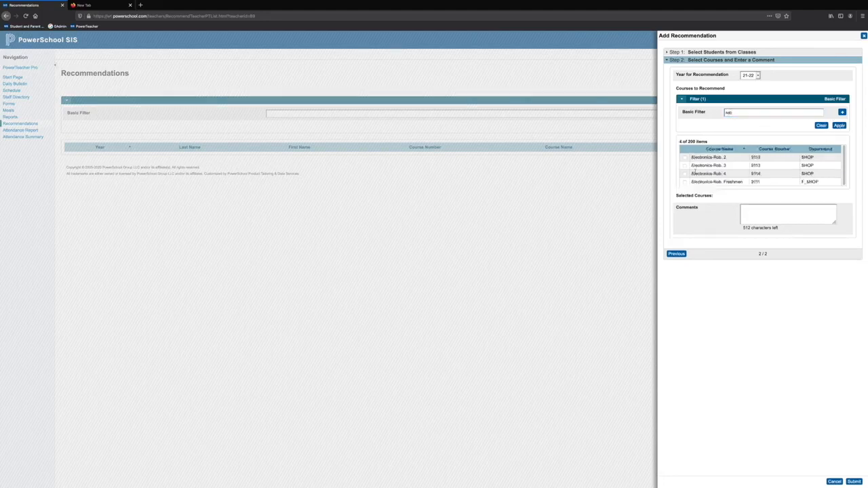
{"action": "left_click", "coordinate": [685, 173]}
Step: Add the comment "From Rob. 3 2020-2021" and submit the recommendations
{"action": "left_click", "coordinate": [764, 210]}
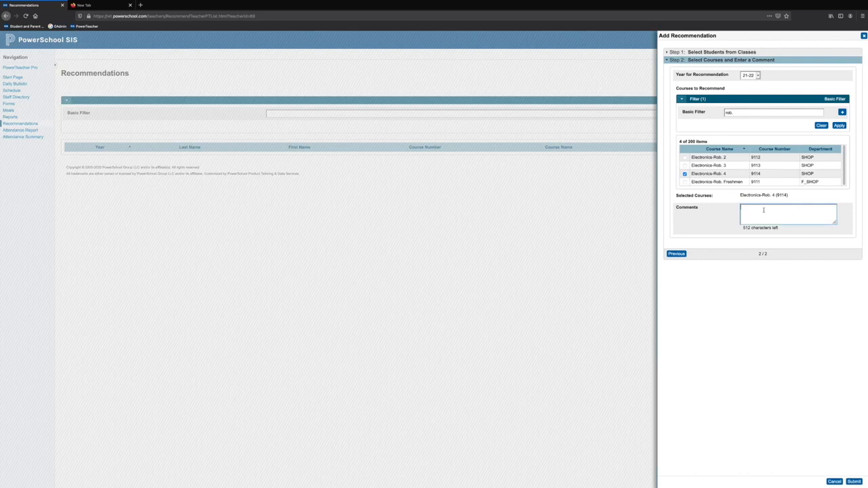
{"action": "type", "text": "From Rob. 3 2020-2021"}
{"action": "left_click", "coordinate": [854, 482]}
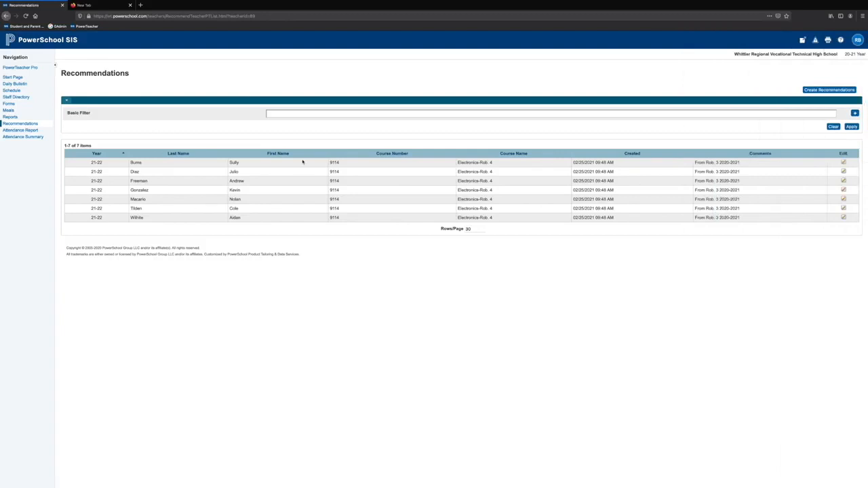
Step: Edit the first student's recommendation, filtering courses by "rob" and submitting Electronics-Rob. 3 as the course
{"action": "left_click", "coordinate": [843, 162]}
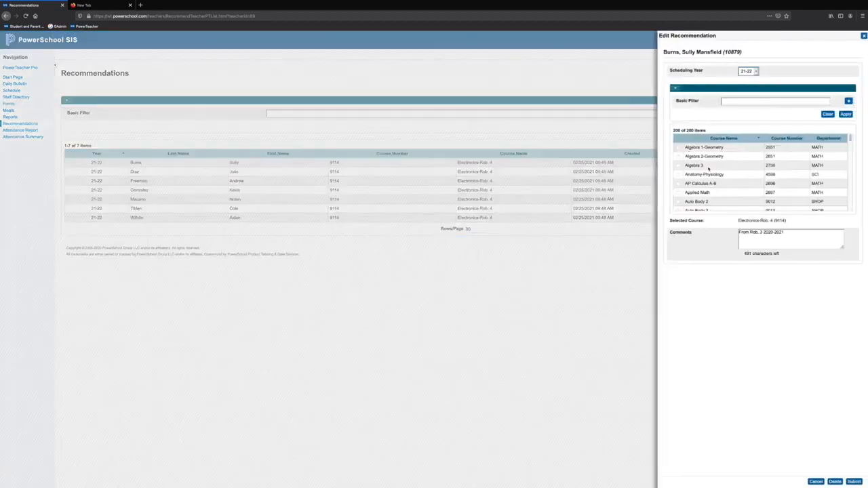
{"action": "left_click", "coordinate": [740, 102]}
{"action": "type", "text": "ee"}
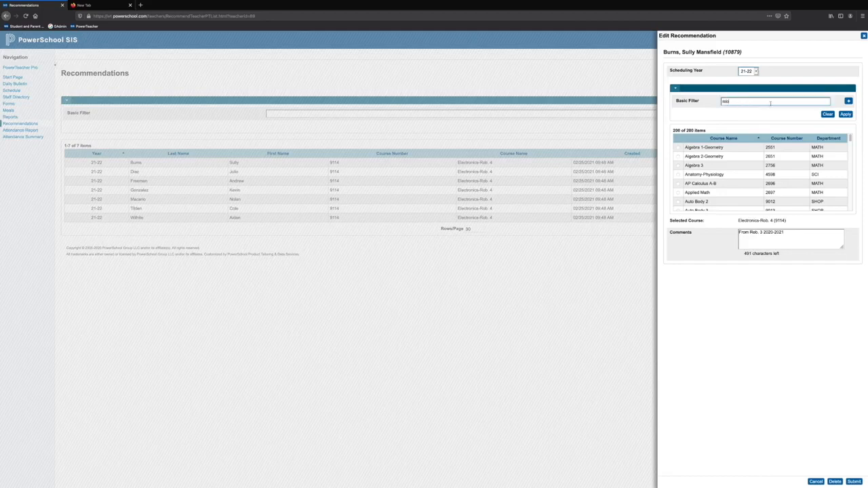
{"action": "left_click", "coordinate": [845, 114]}
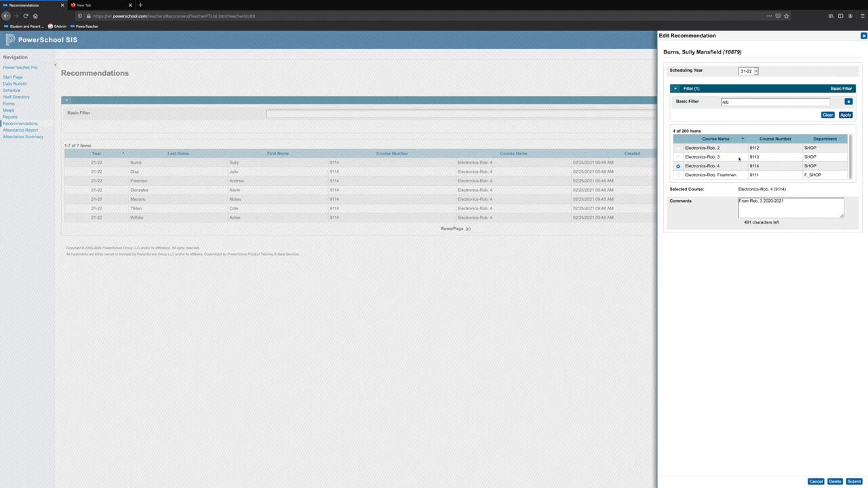
{"action": "left_click", "coordinate": [678, 157]}
{"action": "left_click", "coordinate": [854, 481]}
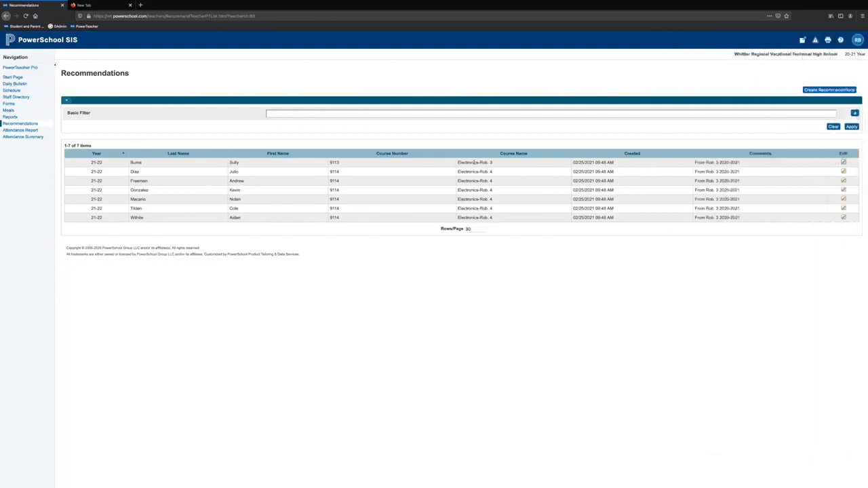
Step: Delete the first listed student's recommendation and confirm the deletion
{"action": "left_click", "coordinate": [843, 162]}
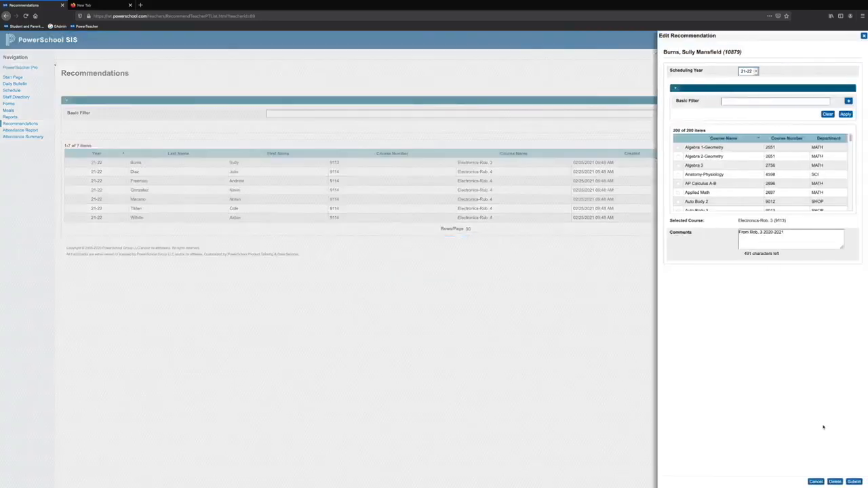
{"action": "left_click", "coordinate": [835, 481]}
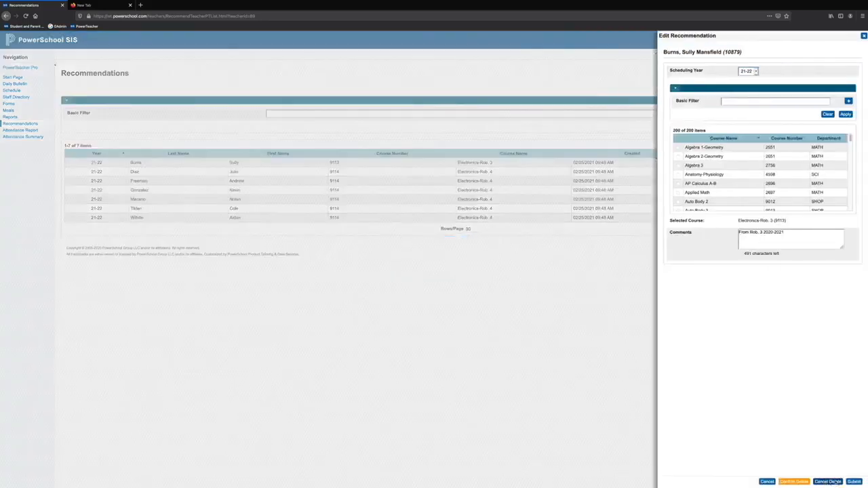
{"action": "left_click", "coordinate": [795, 481]}
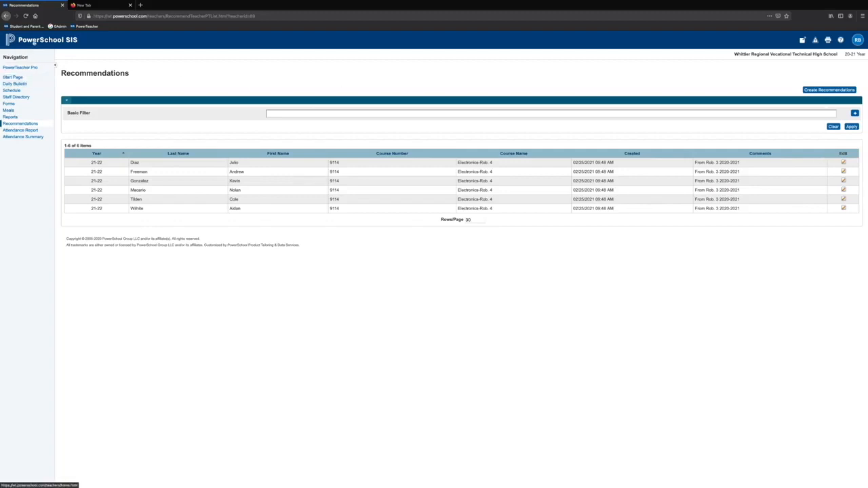
Step: From the start page, open student information for the first Electronics-Rob. 3 class and show its first student's Recommendations screen
{"action": "left_click", "coordinate": [34, 41]}
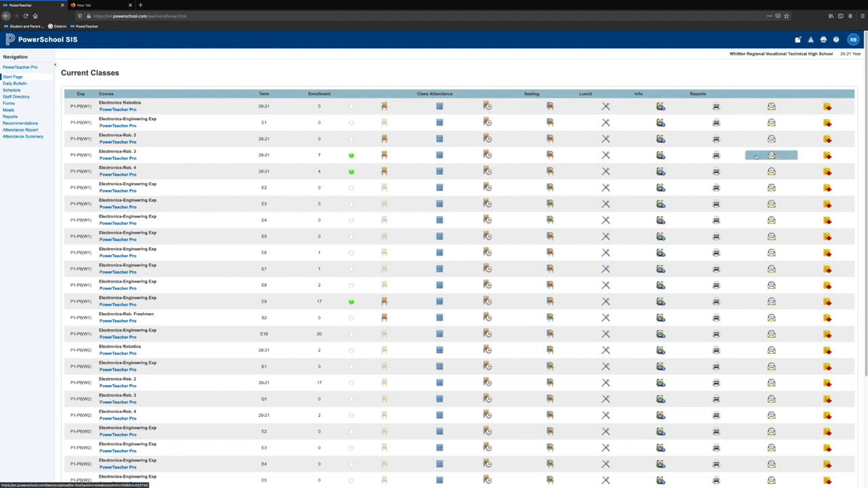
{"action": "left_click", "coordinate": [661, 156]}
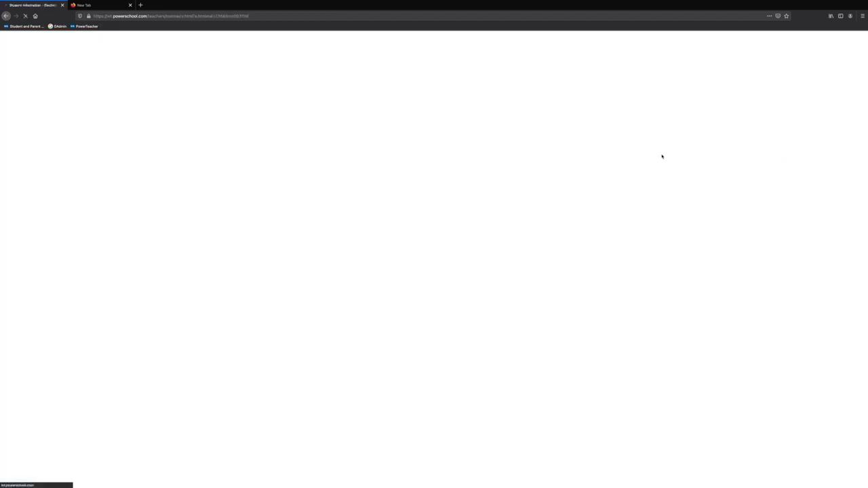
{"action": "left_click", "coordinate": [19, 115]}
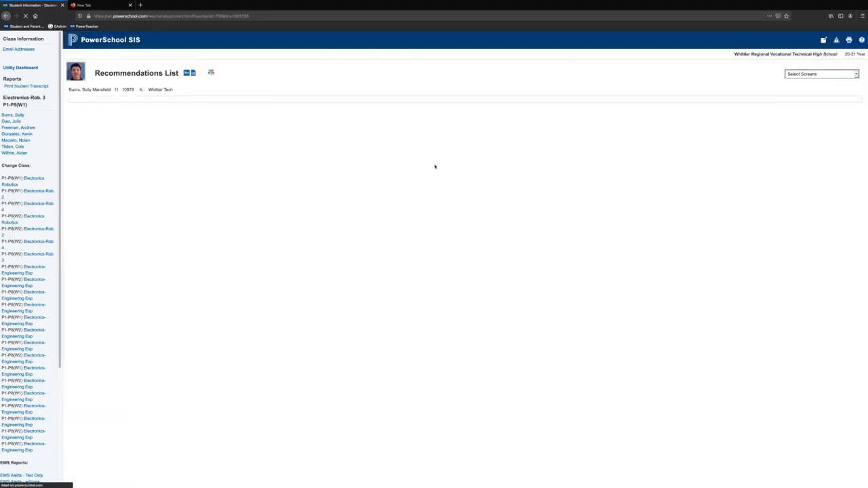
{"action": "left_click", "coordinate": [808, 75]}
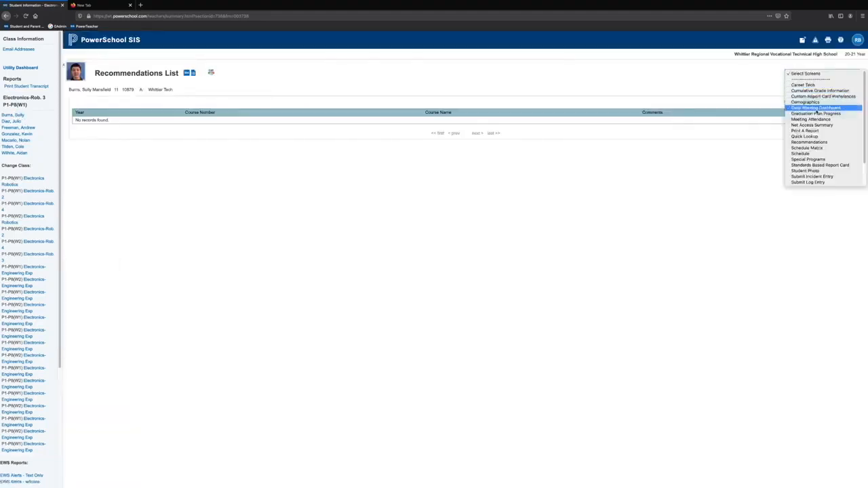
{"action": "left_click", "coordinate": [820, 143]}
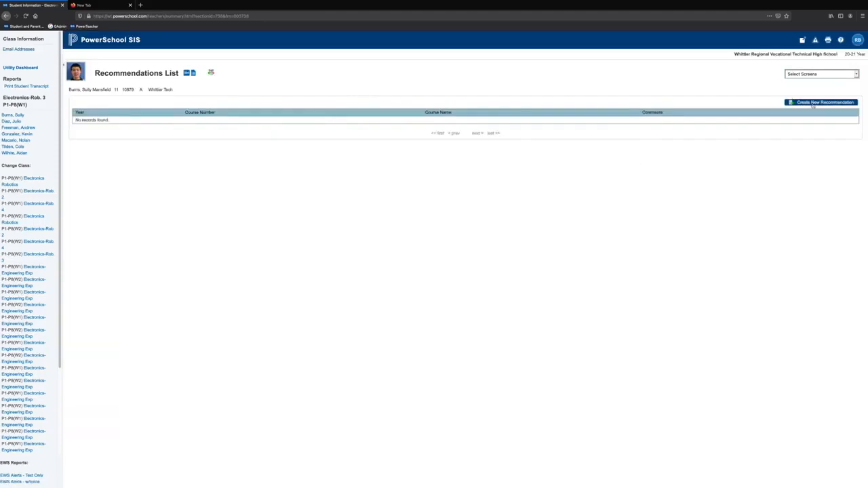
Step: View the blank new recommendation form for this student and leave it for the start page without submitting
{"action": "left_click", "coordinate": [813, 104]}
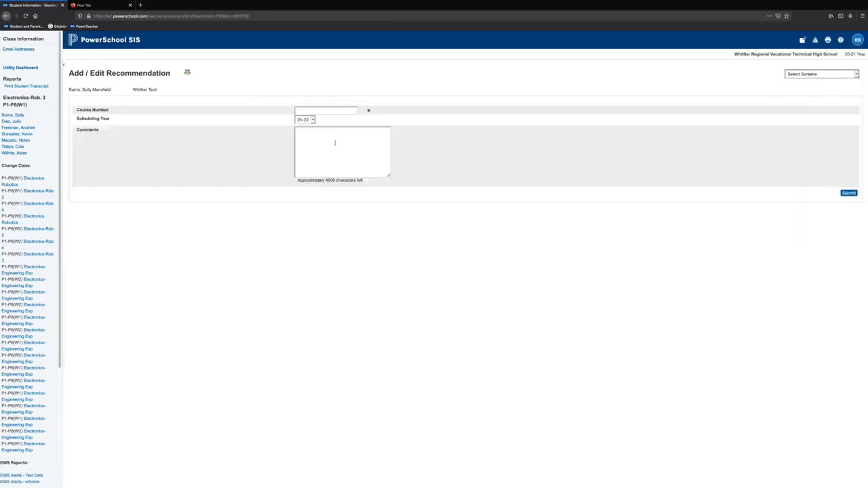
{"action": "left_click", "coordinate": [301, 111]}
{"action": "left_click", "coordinate": [115, 42]}
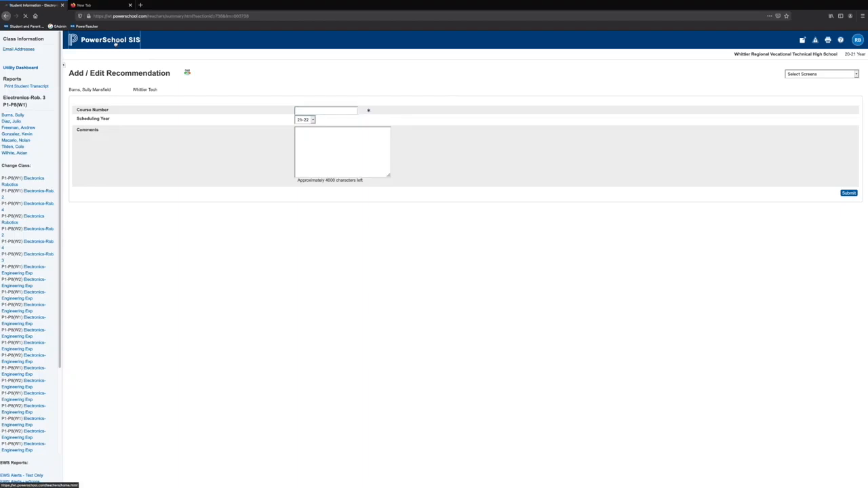